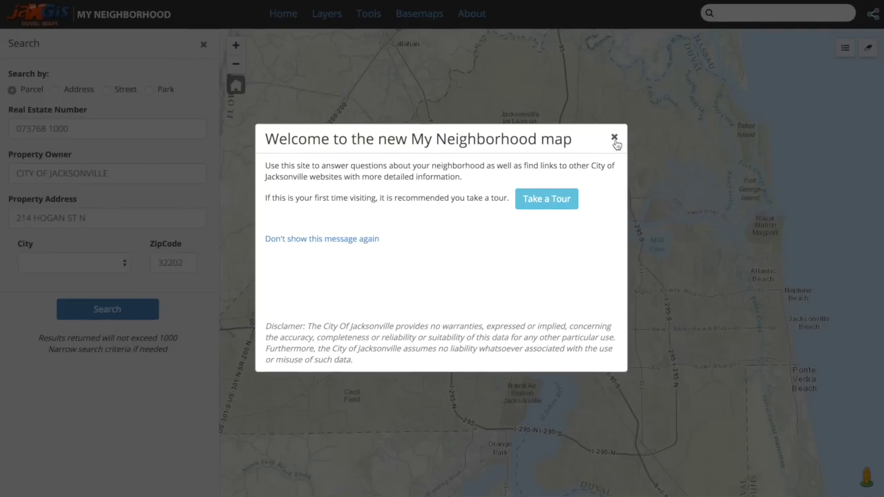
Dismiss the 'Welcome to the new My Neighborhood map' message
{"action": "left_click", "coordinate": [614, 138]}
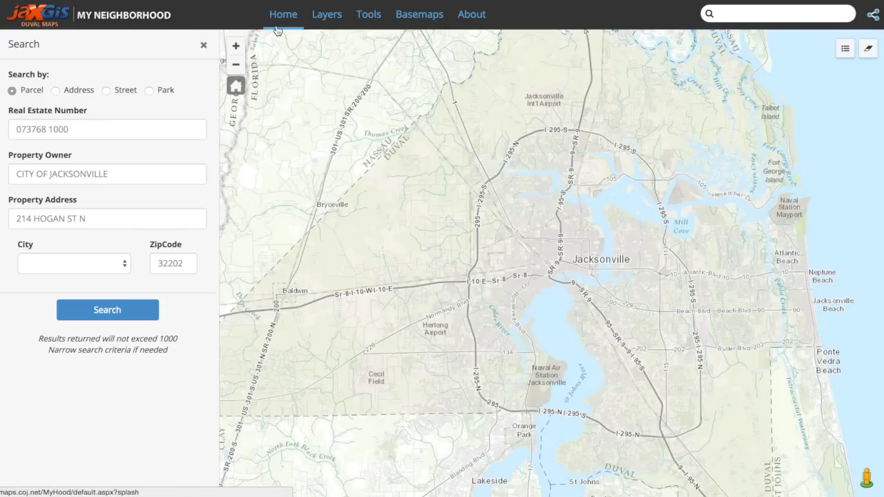
Look up 214 HOGAN ST N, 32202 by address, then return the map to its home view
{"action": "left_click", "coordinate": [75, 92]}
{"action": "left_click", "coordinate": [77, 123]}
{"action": "type", "text": "214 hogan st"}
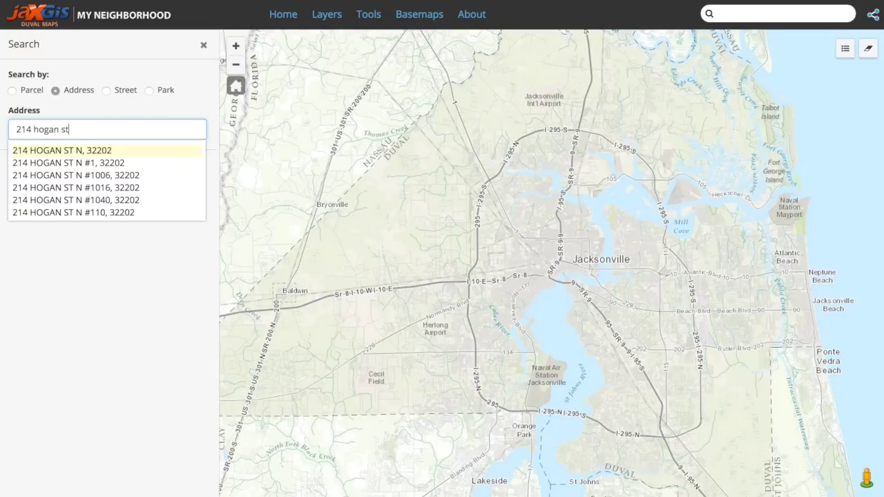
{"action": "left_click", "coordinate": [75, 150]}
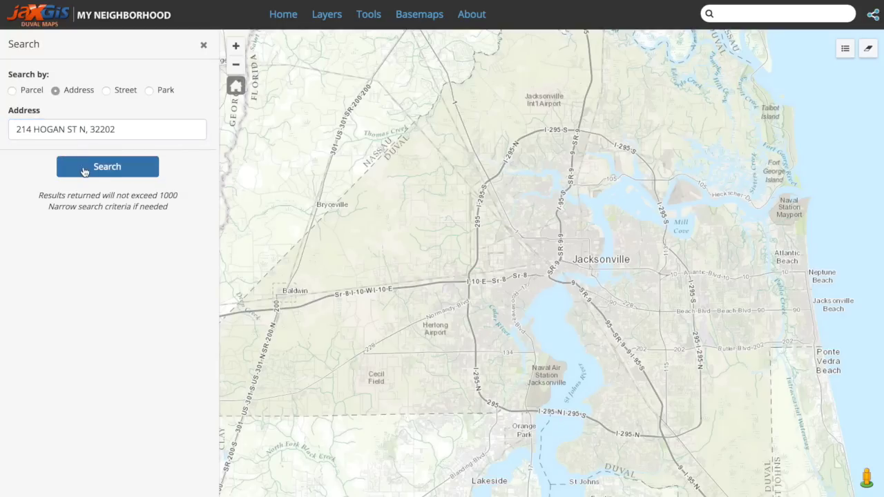
{"action": "left_click", "coordinate": [84, 169]}
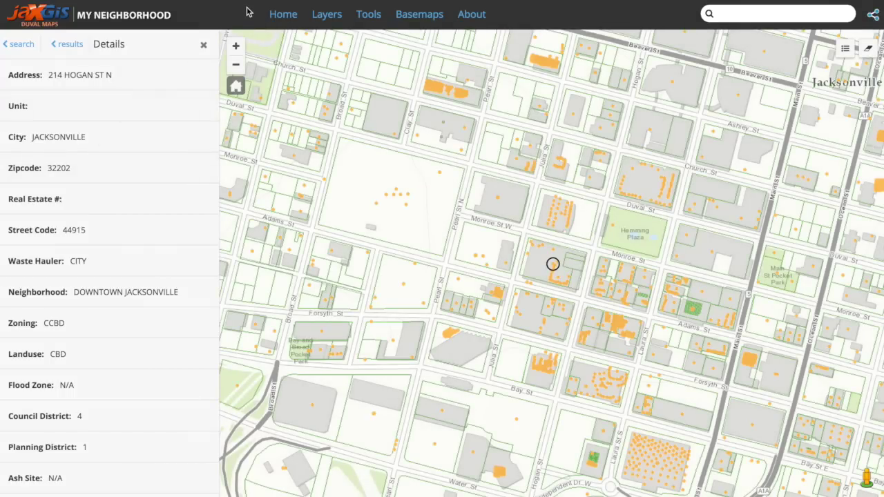
{"action": "left_click", "coordinate": [284, 26]}
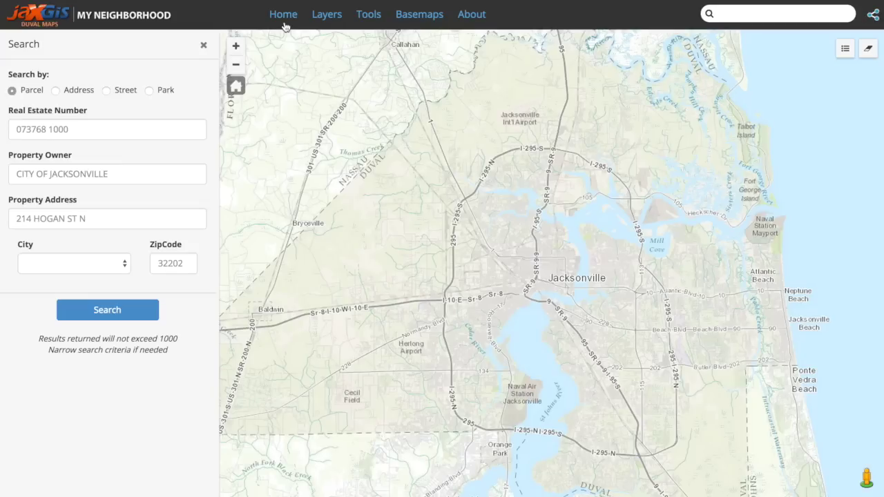
Turn on the Boat Ramps layer in the Services group of the layer list
{"action": "left_click", "coordinate": [331, 27]}
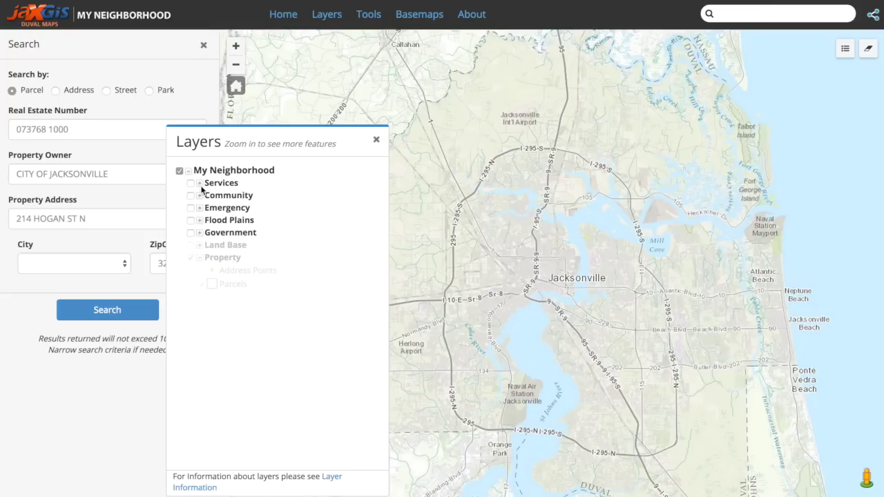
{"action": "left_click", "coordinate": [199, 184]}
{"action": "left_click", "coordinate": [202, 198]}
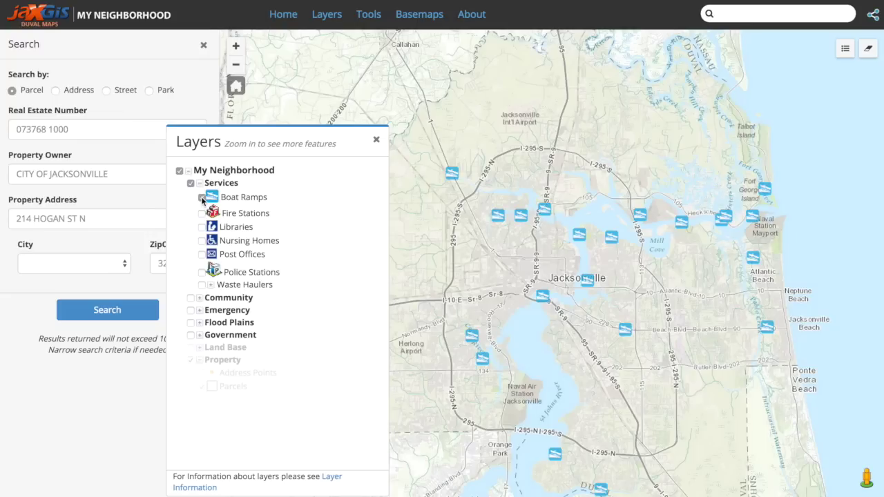
{"action": "left_click", "coordinate": [199, 184]}
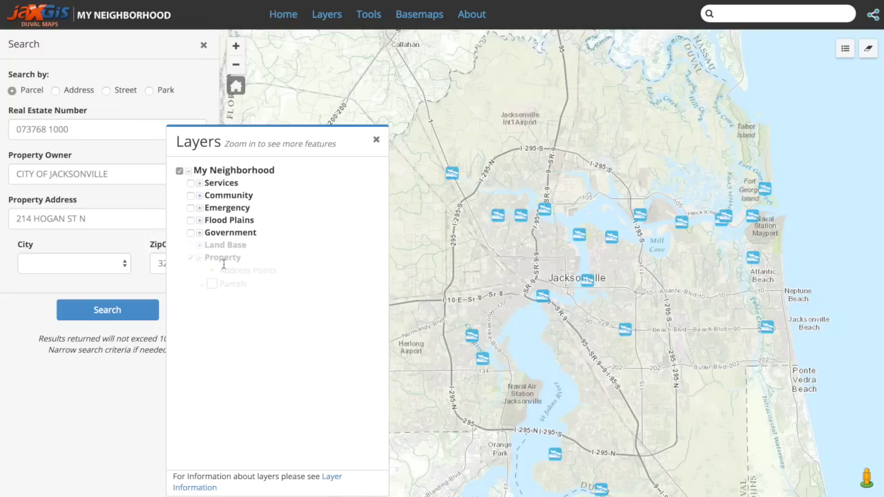
Zoom in twice until parcel outlines and numbers draw, then close the layer list
{"action": "left_click", "coordinate": [237, 45]}
{"action": "left_click", "coordinate": [237, 46]}
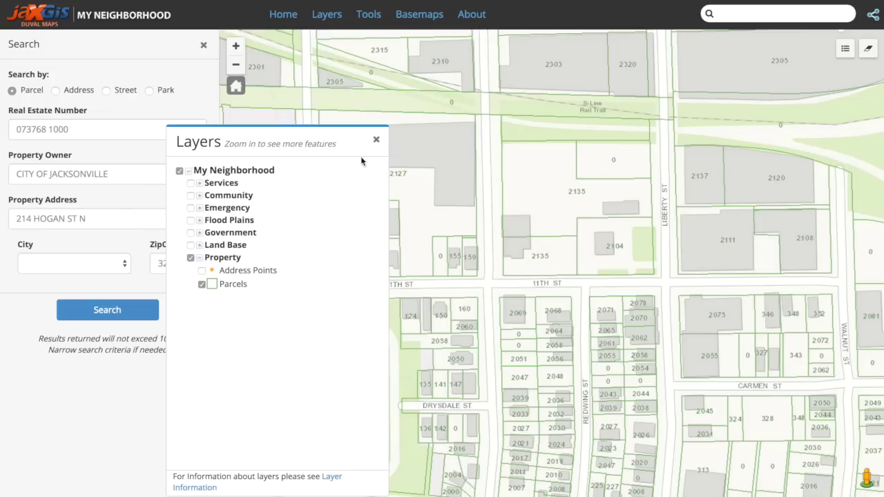
{"action": "left_click", "coordinate": [377, 142]}
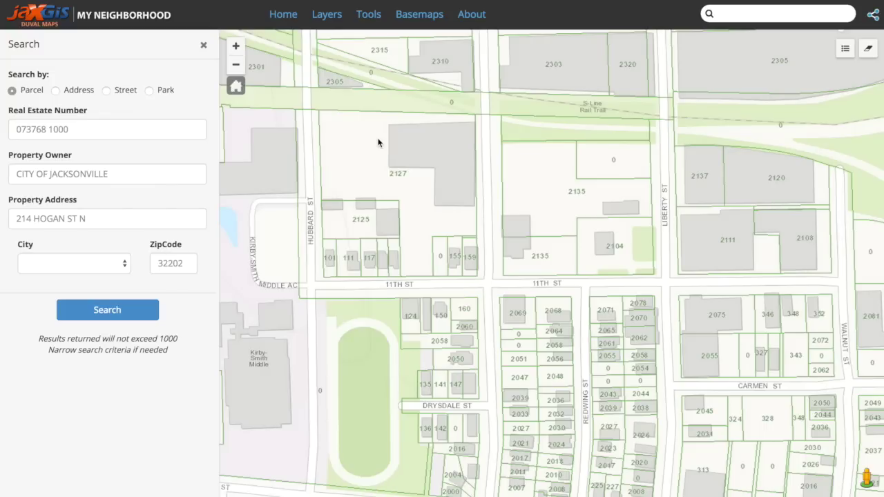
Review the Measurement, Print and Select By/Buffer tools, close them, and return to the home view
{"action": "left_click", "coordinate": [369, 17]}
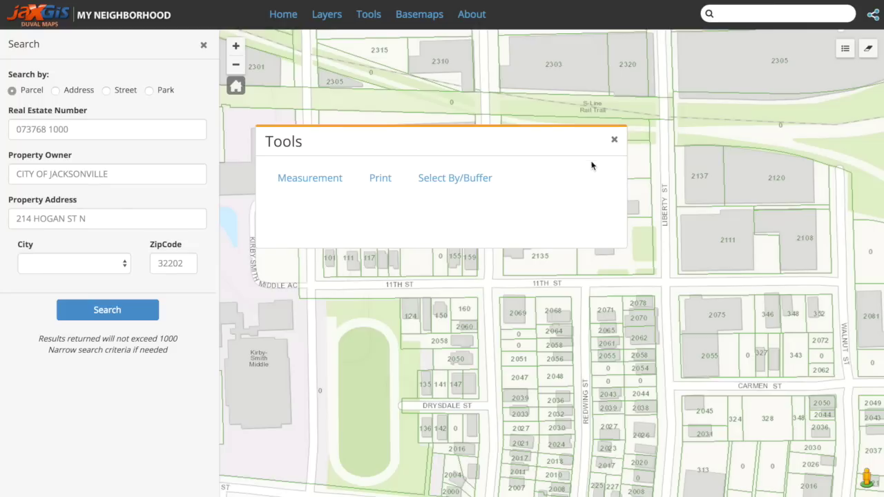
{"action": "left_click", "coordinate": [615, 142]}
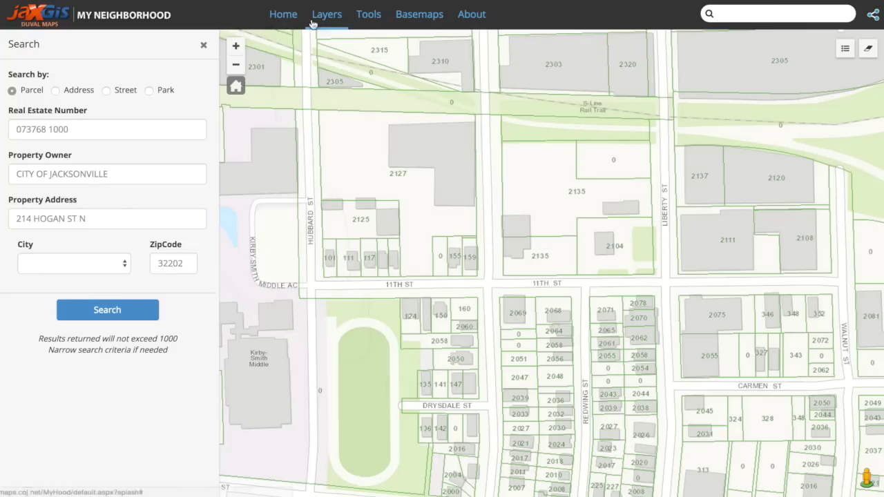
{"action": "left_click", "coordinate": [287, 19]}
Preview the Imagery and Streets basemaps, then keep Topographic and close the gallery
{"action": "left_click", "coordinate": [414, 26]}
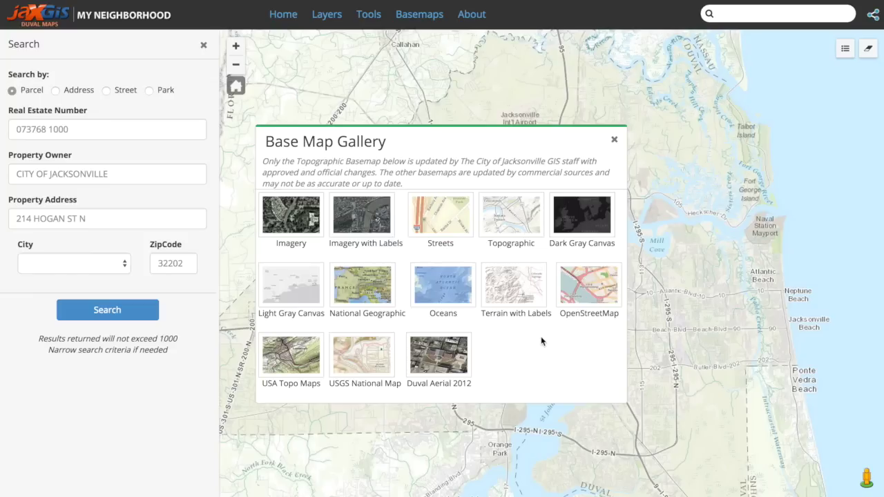
{"action": "left_click", "coordinate": [299, 230]}
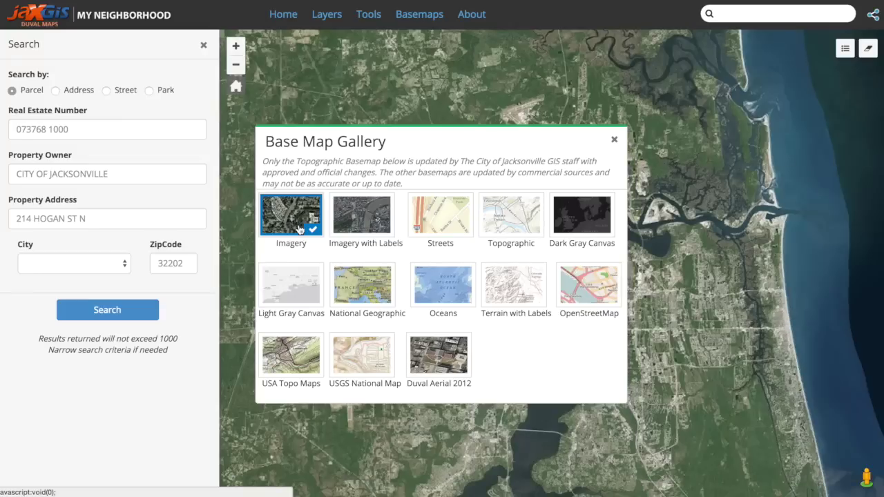
{"action": "left_click", "coordinate": [439, 234]}
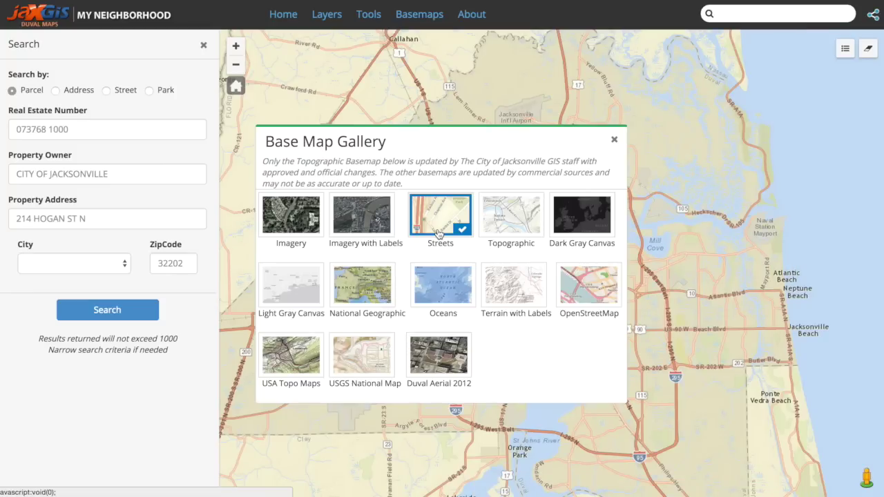
{"action": "left_click", "coordinate": [509, 229]}
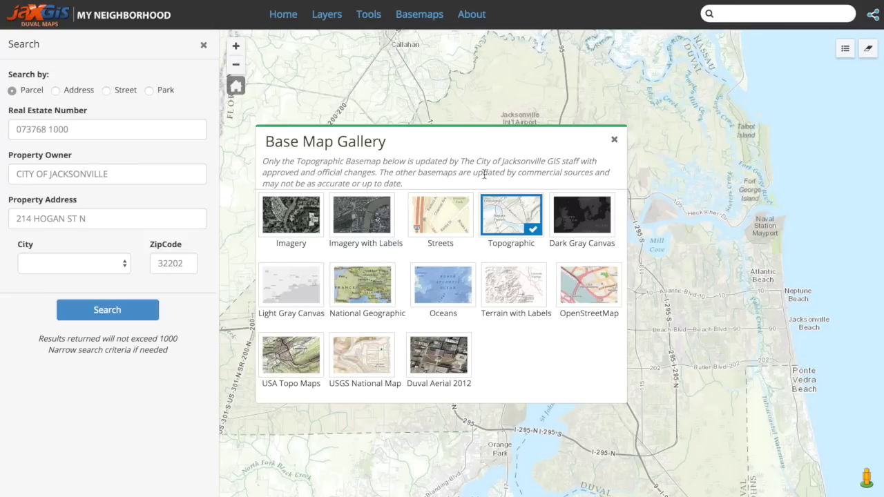
{"action": "left_click", "coordinate": [615, 141]}
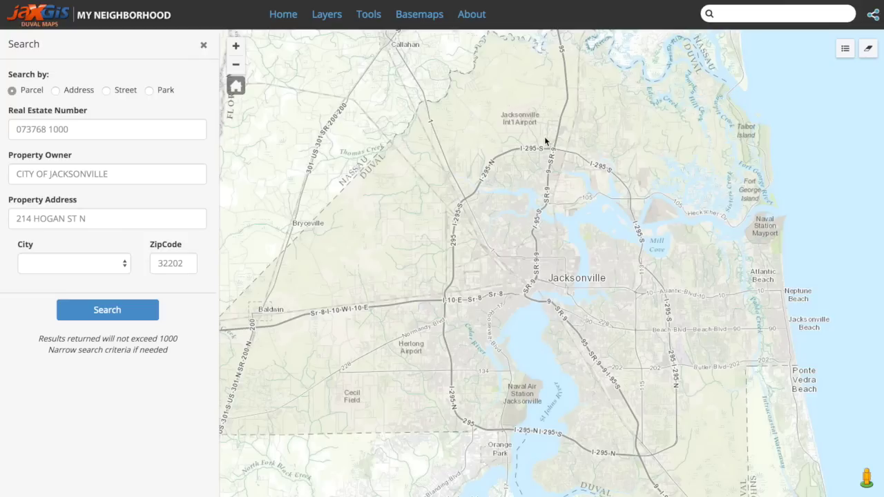
{"action": "left_click", "coordinate": [473, 14]}
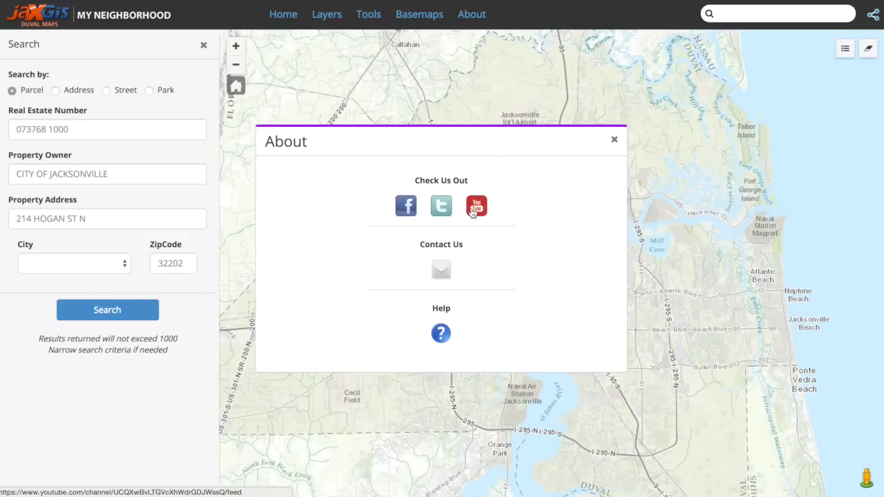
{"action": "left_click", "coordinate": [442, 335]}
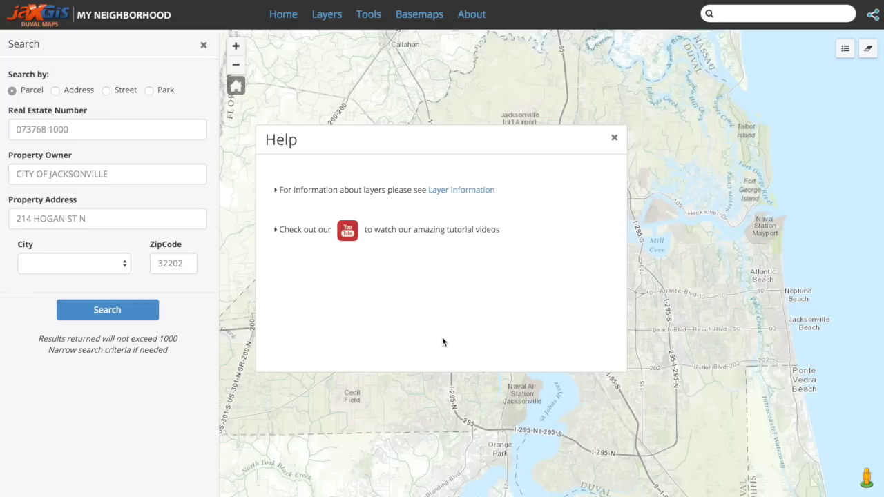
{"action": "left_click", "coordinate": [614, 138]}
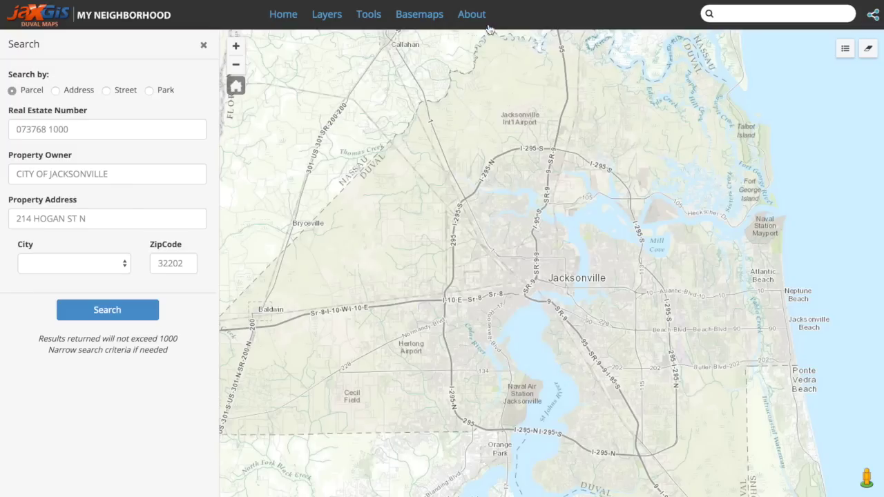
{"action": "left_click", "coordinate": [471, 14]}
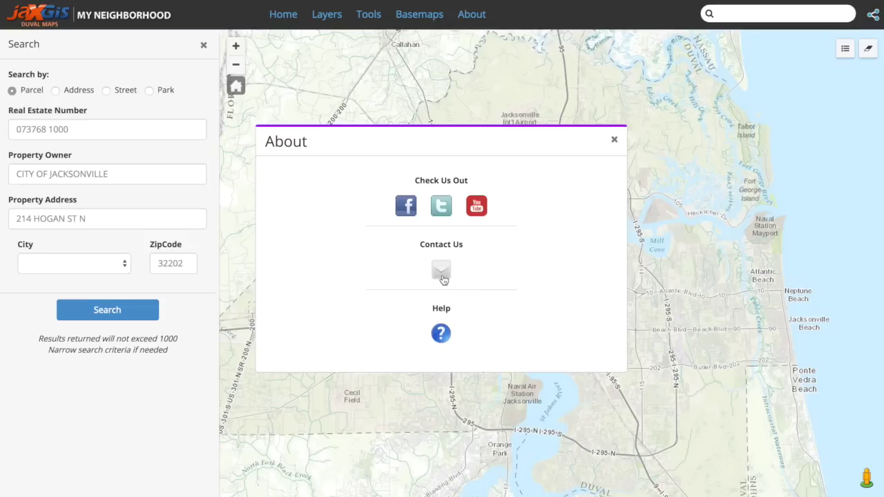
{"action": "left_click", "coordinate": [614, 139]}
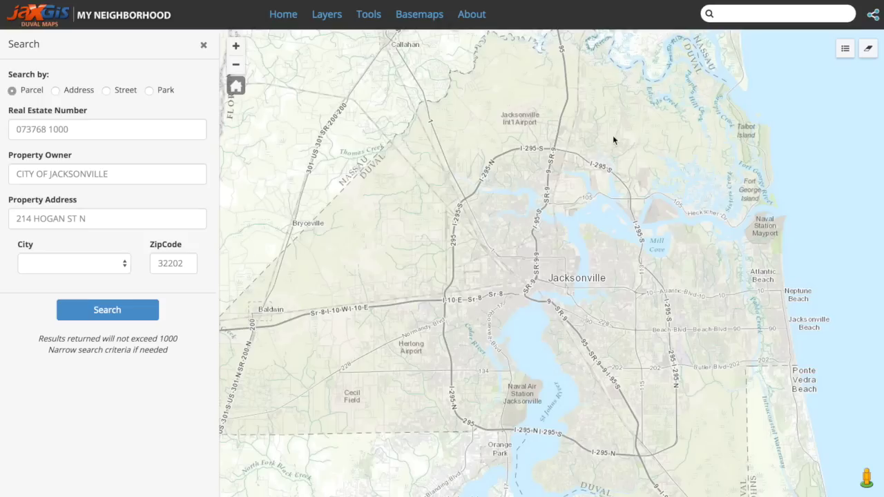
{"action": "left_click", "coordinate": [744, 14]}
{"action": "left_click", "coordinate": [876, 15]}
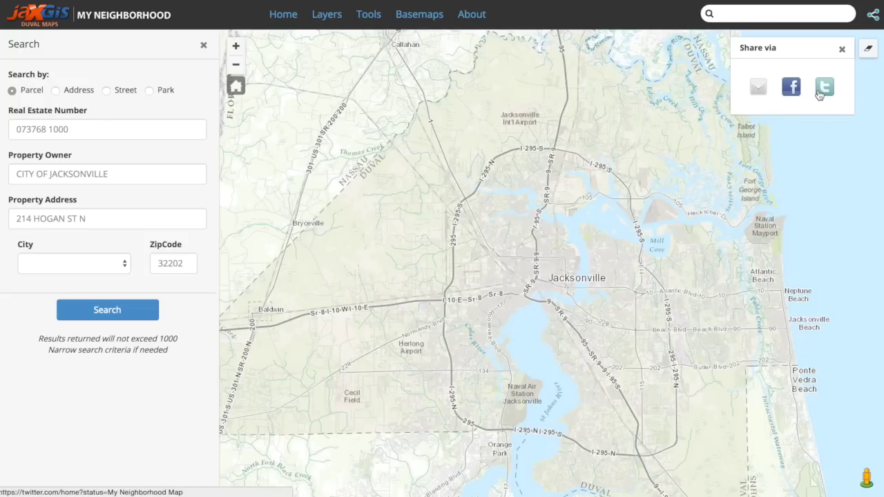
{"action": "left_click", "coordinate": [842, 52]}
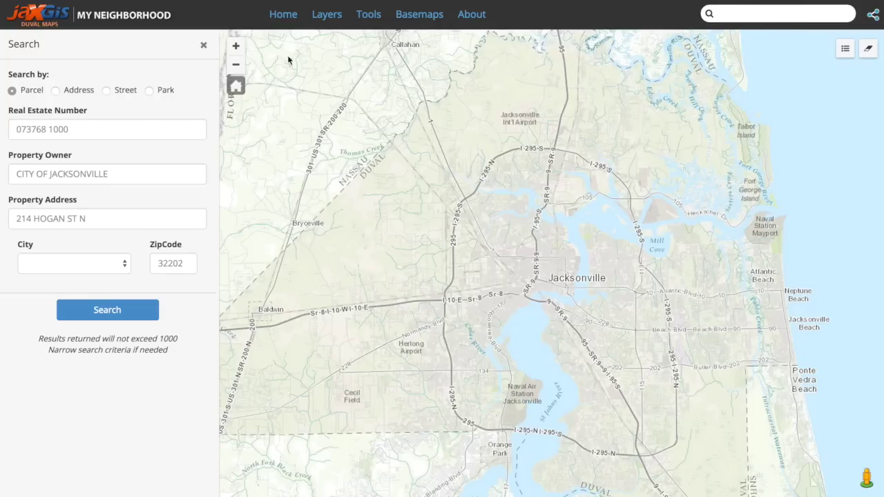
{"action": "left_click", "coordinate": [726, 14]}
Cycle through the Address, Street, Park and Parcel search types, then close the Search panel
{"action": "left_click", "coordinate": [55, 92]}
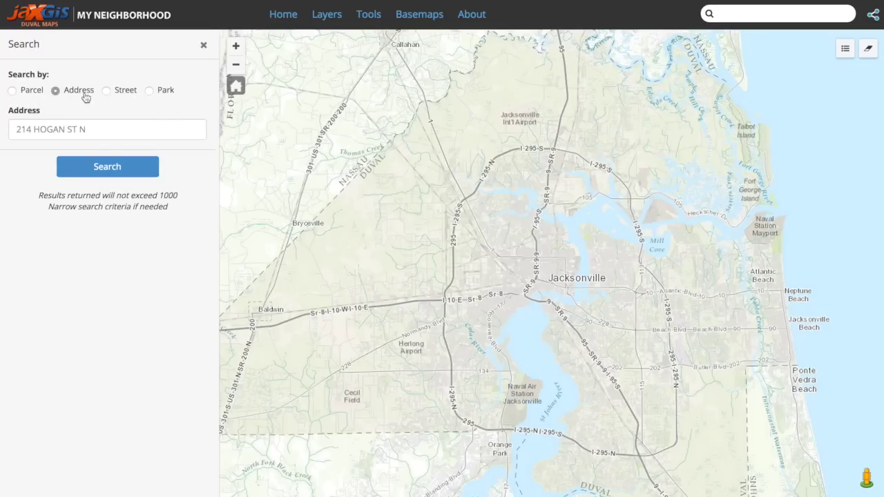
{"action": "left_click", "coordinate": [107, 92]}
{"action": "left_click", "coordinate": [148, 92]}
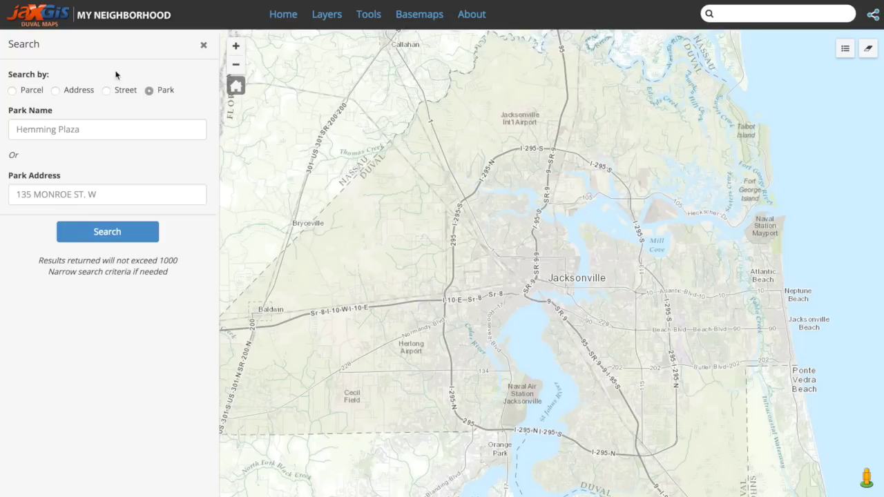
{"action": "left_click", "coordinate": [14, 92]}
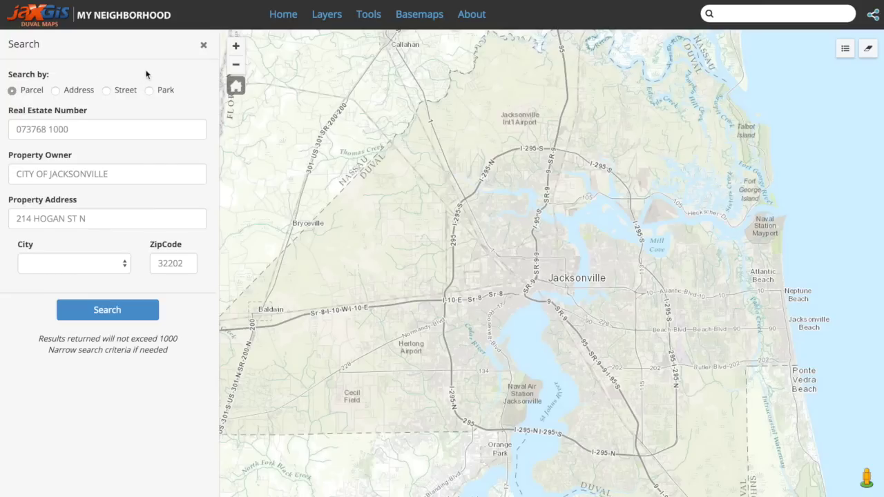
{"action": "left_click", "coordinate": [203, 46]}
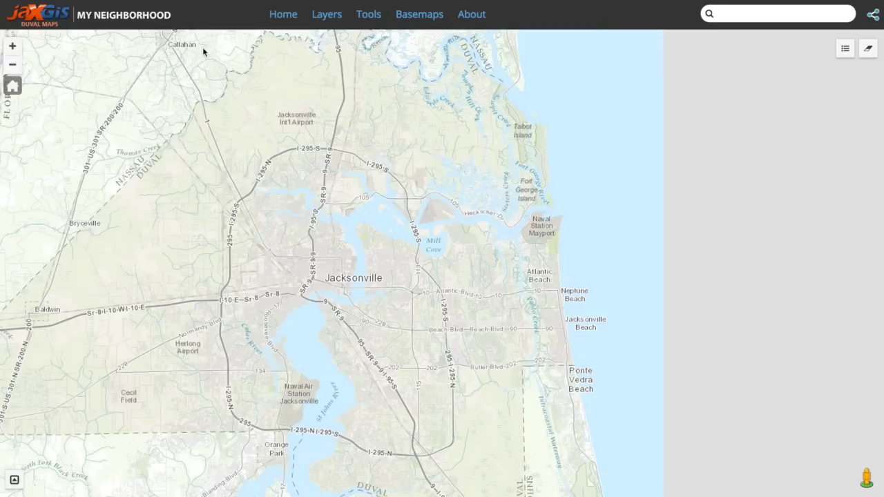
Pan the map right, reopen the Search panel, and show the About window
{"action": "left_click", "coordinate": [227, 242]}
{"action": "left_click_drag", "start_coordinate": [227, 243], "coordinate": [360, 241]}
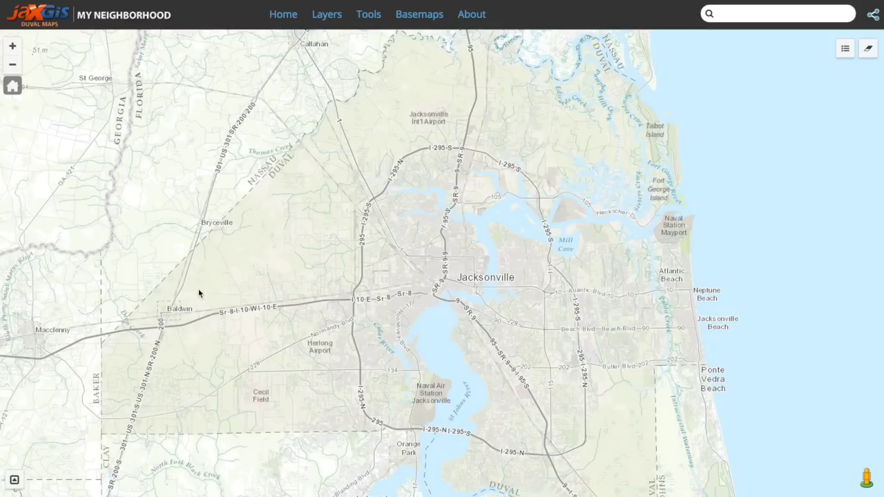
{"action": "left_click", "coordinate": [14, 482]}
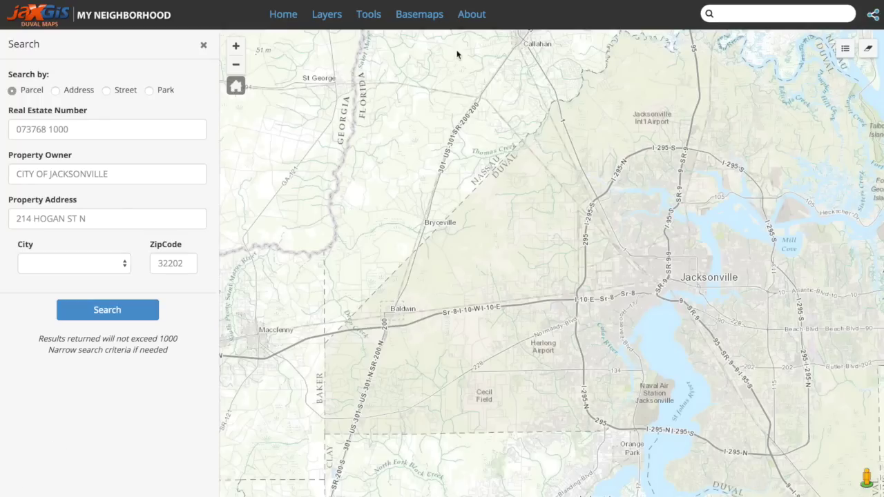
{"action": "left_click", "coordinate": [480, 19]}
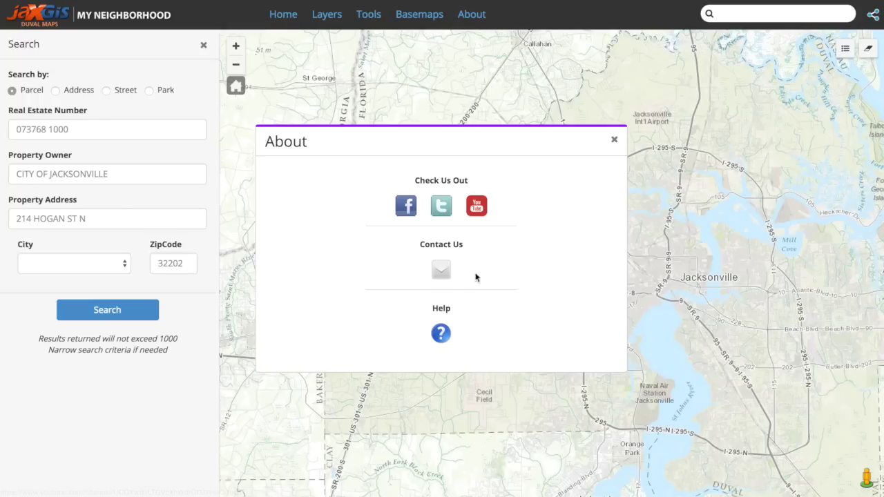